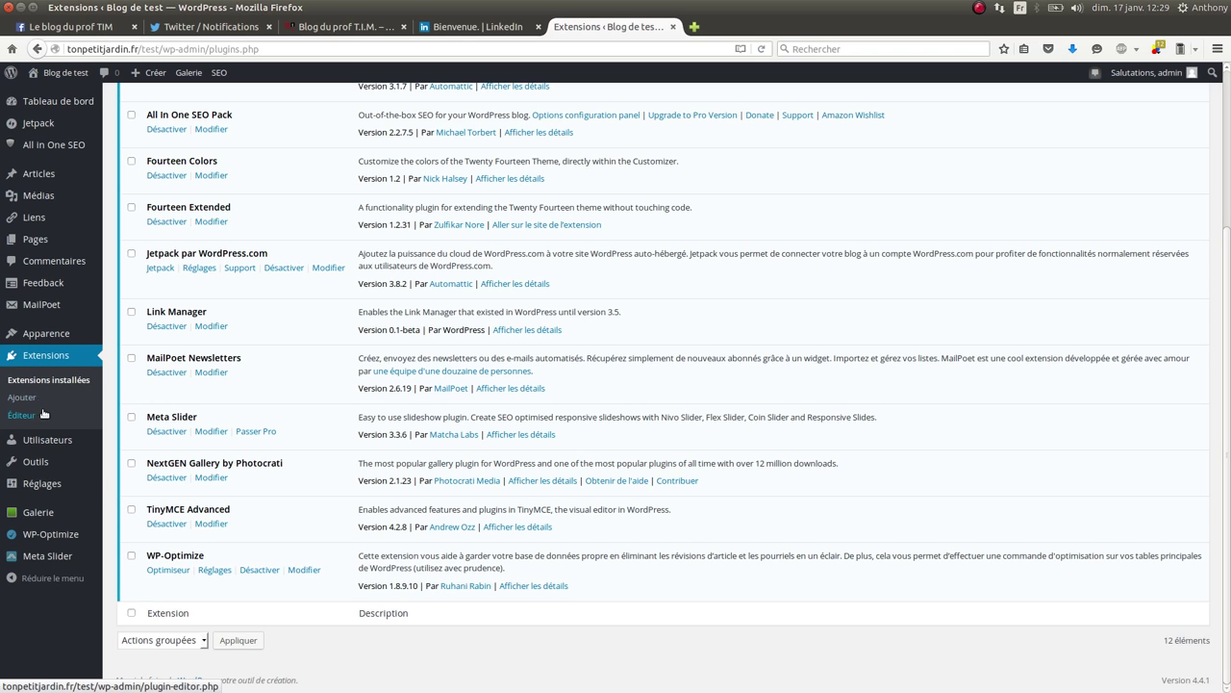
Step: In the NextGEN gallery settings, hide the slideshow link, set basic thumbnails to 4 columns with 20 images per page, and save
mouse_move(68, 517)
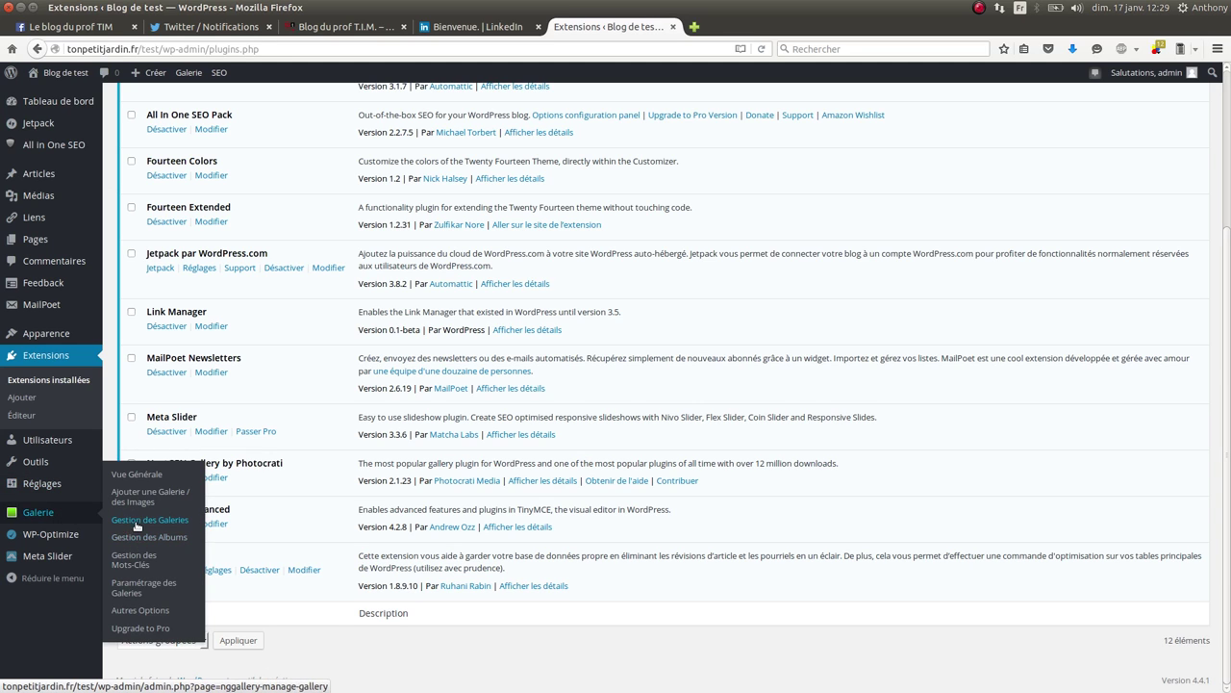
left_click(144, 585)
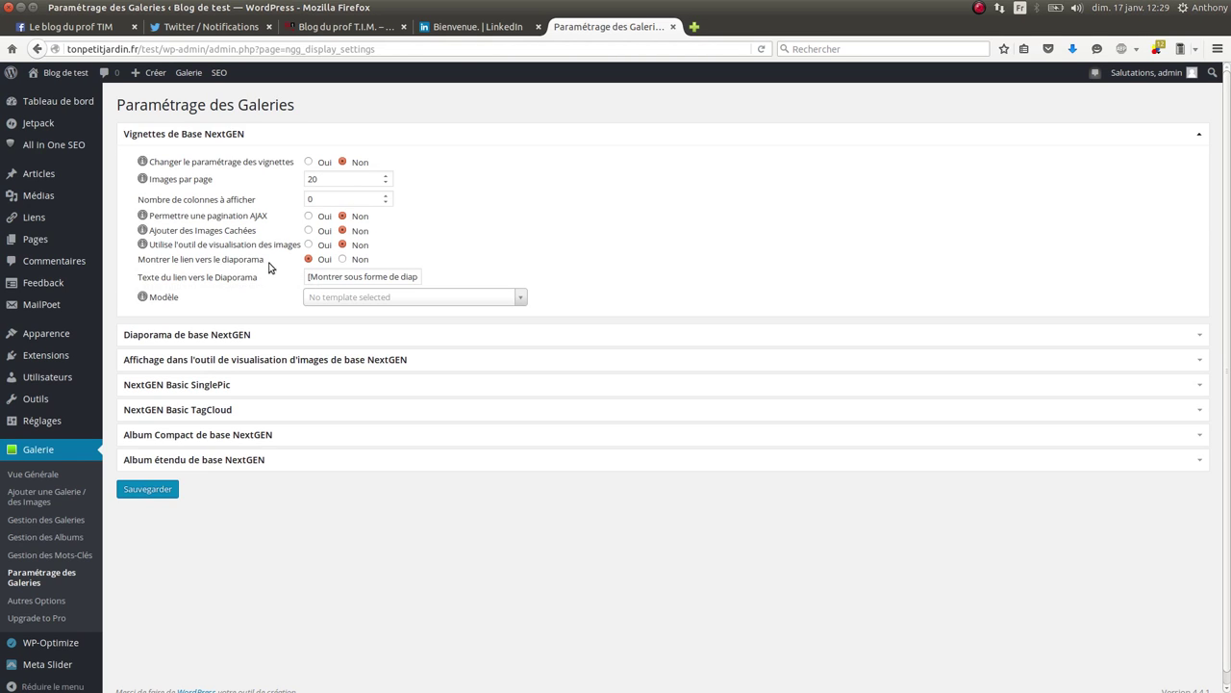
left_click(343, 259)
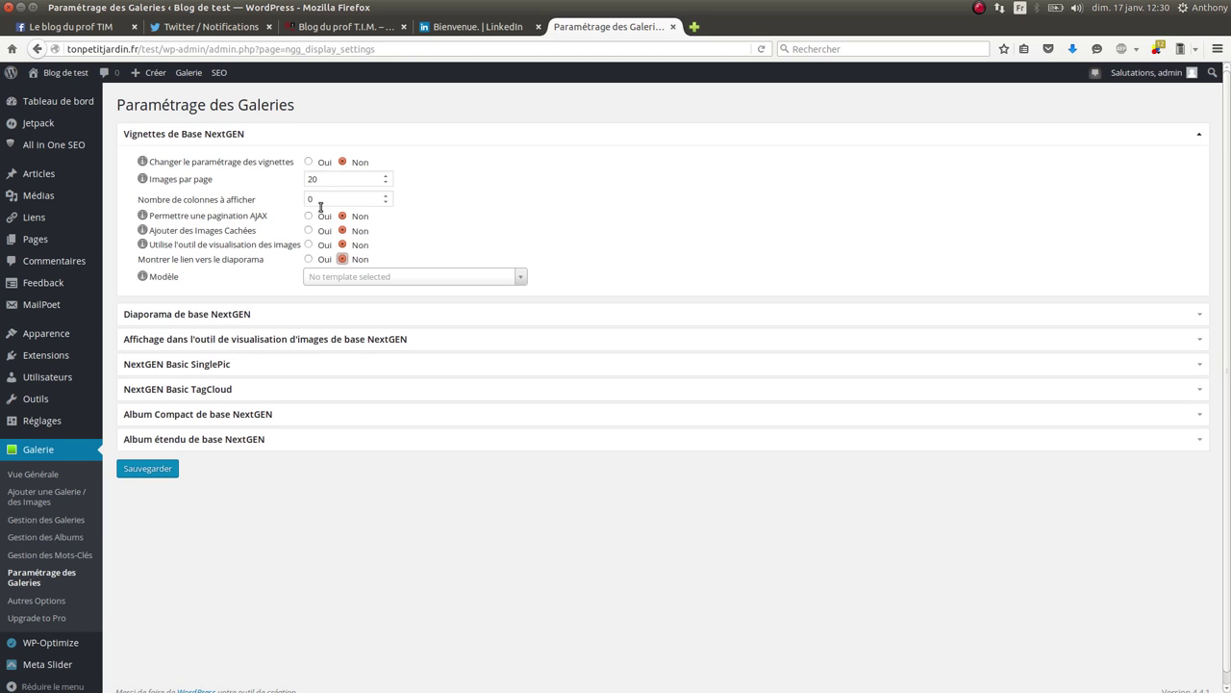
left_click_drag(323, 198, 284, 206)
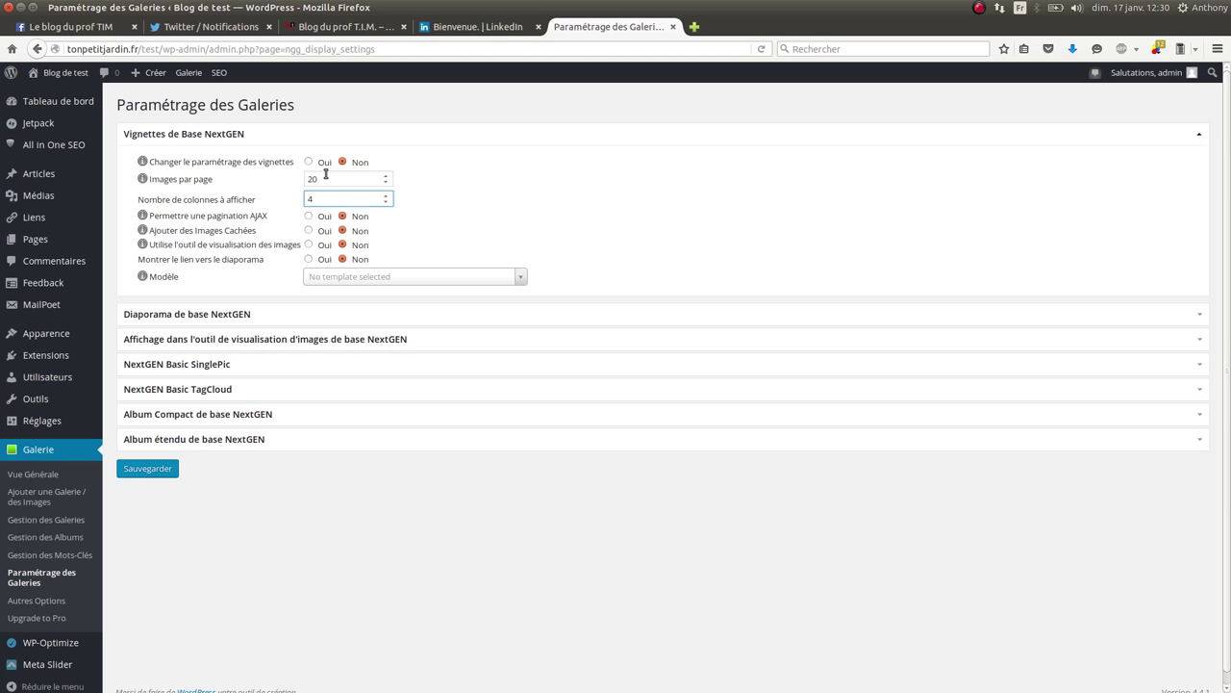
left_click_drag(324, 177, 299, 176)
left_click(486, 191)
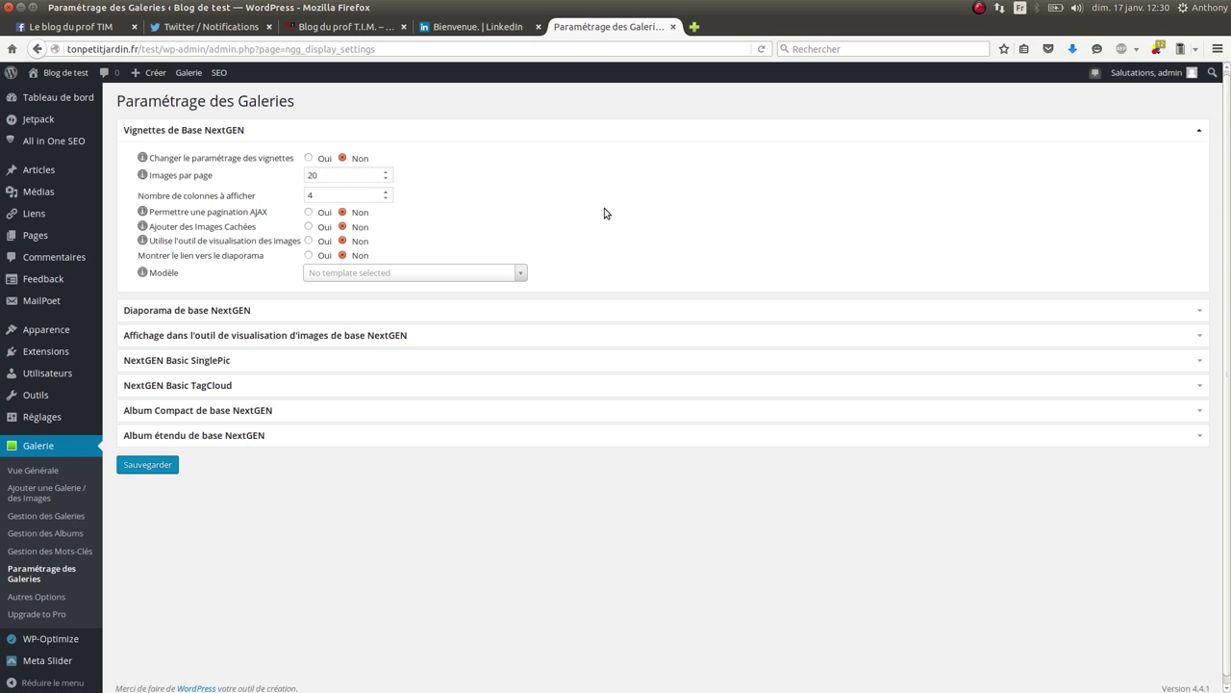
left_click(140, 477)
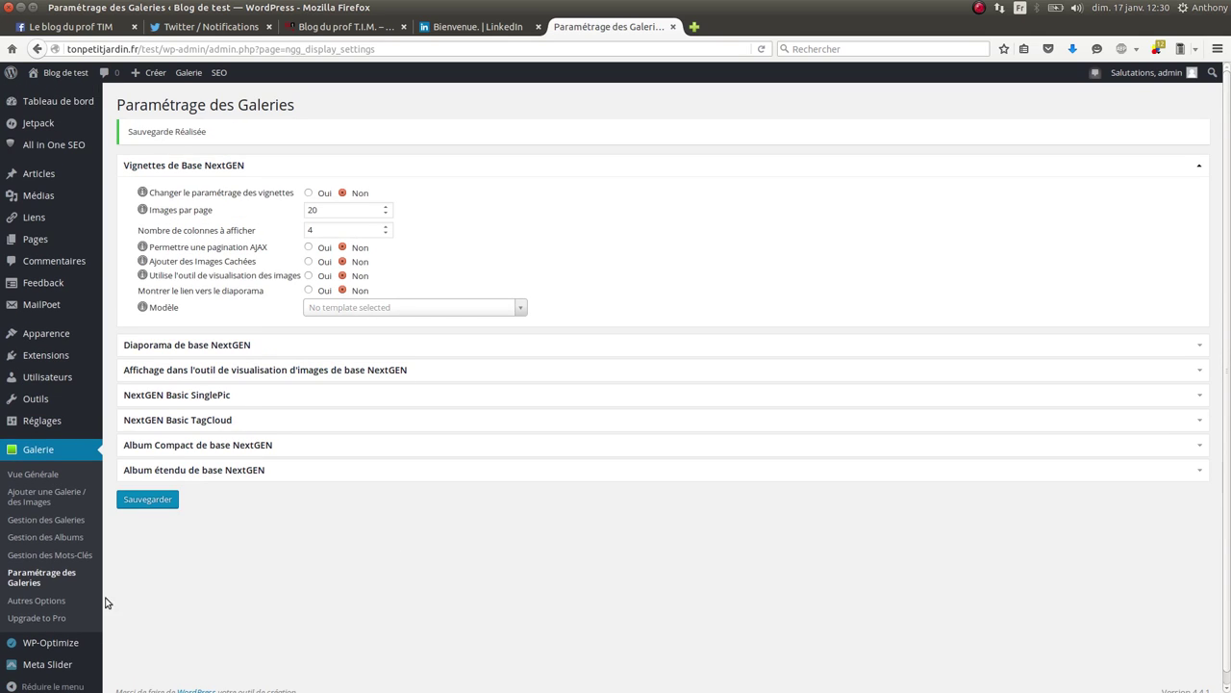
Step: In the gallery's other options, change the default thumbnail dimensions with a width of 100, review the Lightbox effects, and save
left_click(69, 600)
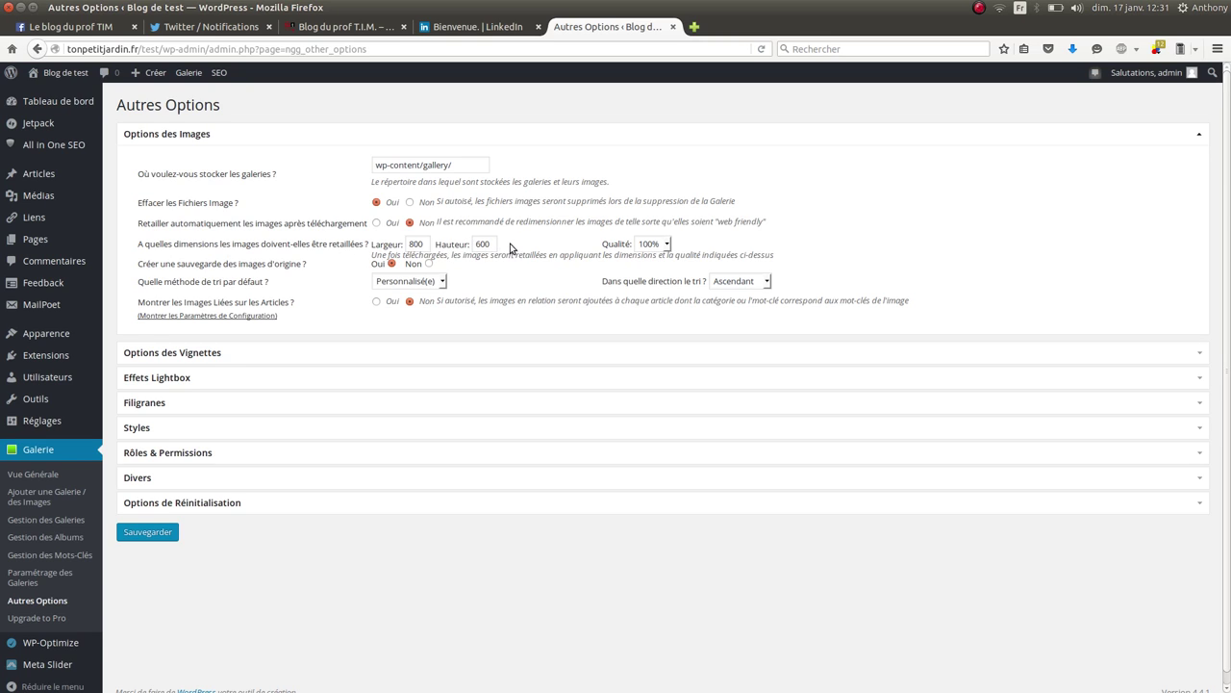
left_click(198, 351)
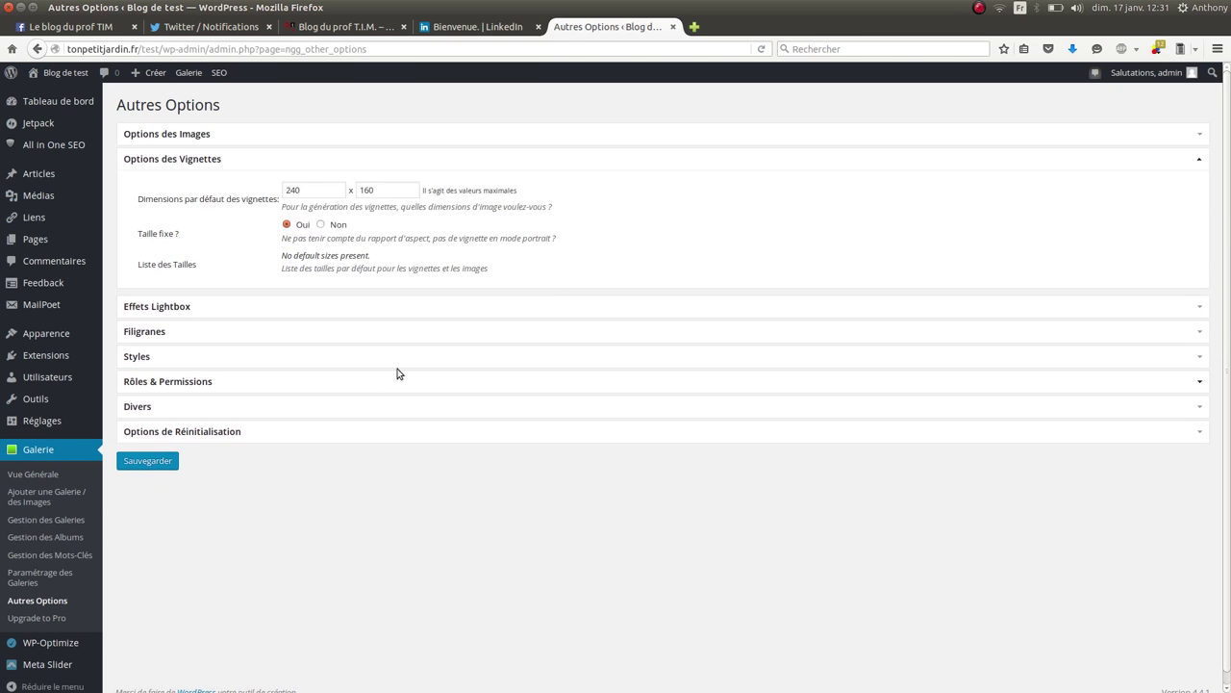
left_click_drag(304, 188, 261, 187)
type("100")
left_click_drag(378, 190, 321, 185)
left_click(645, 221)
left_click(165, 308)
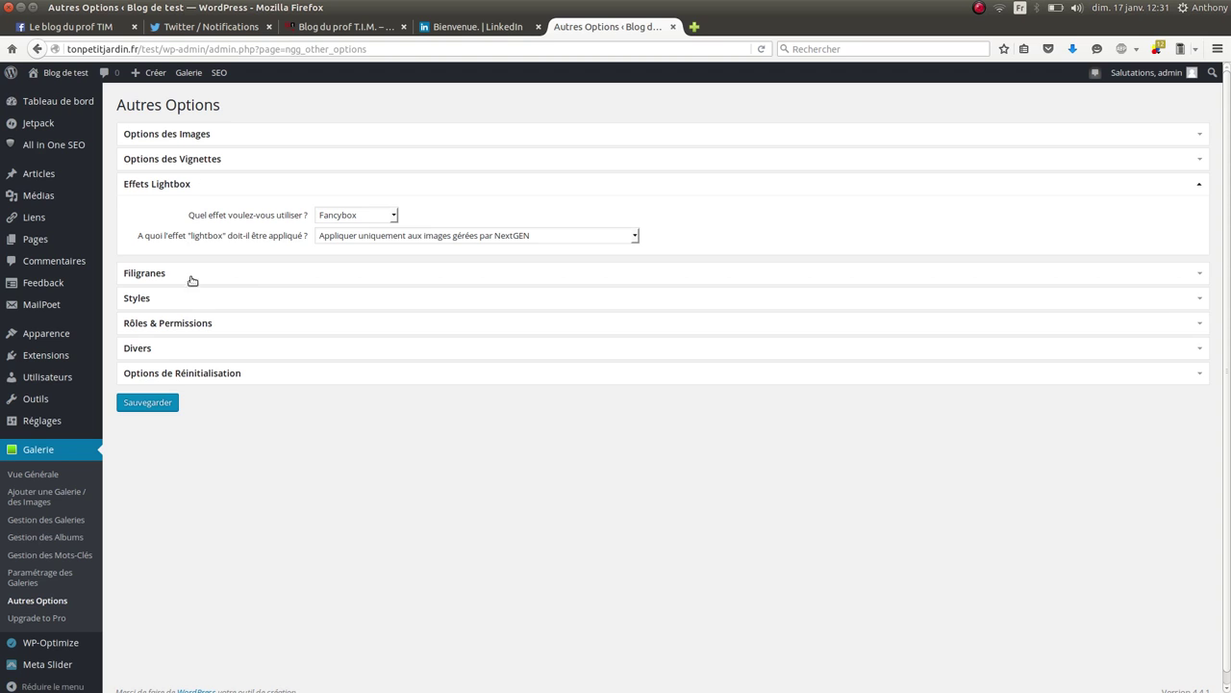
left_click(173, 412)
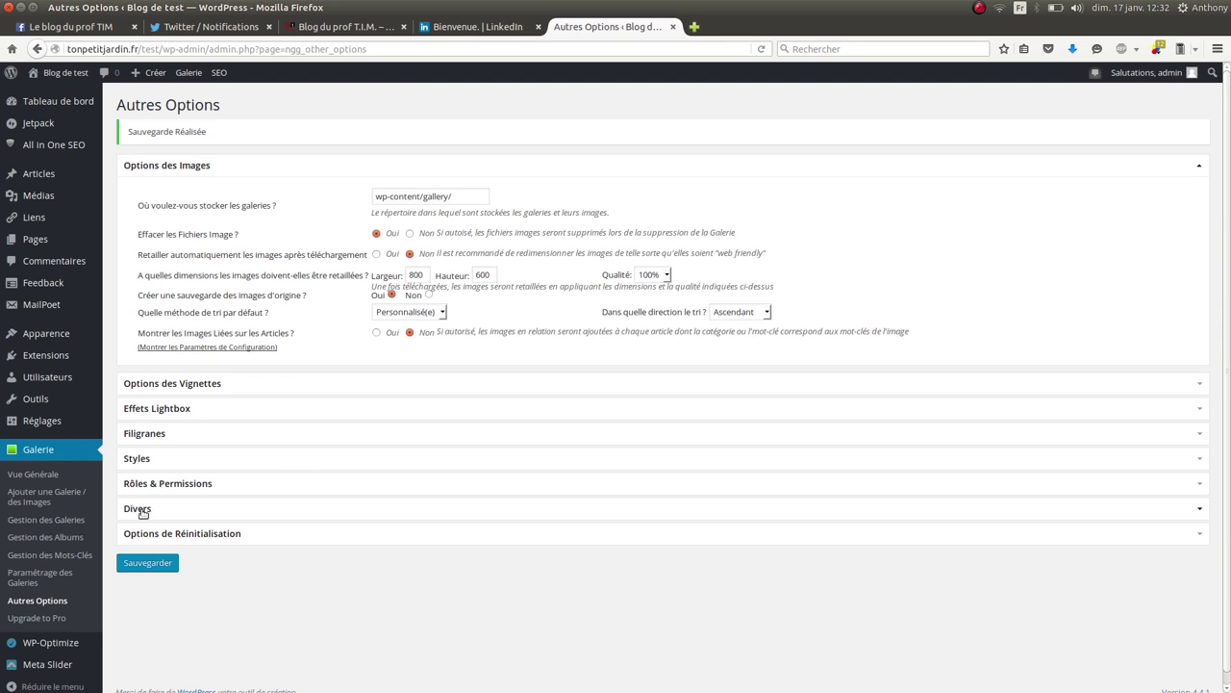
Step: Open the page for adding galleries and images, and review its Media Library import, folder import and upload options
left_click(50, 498)
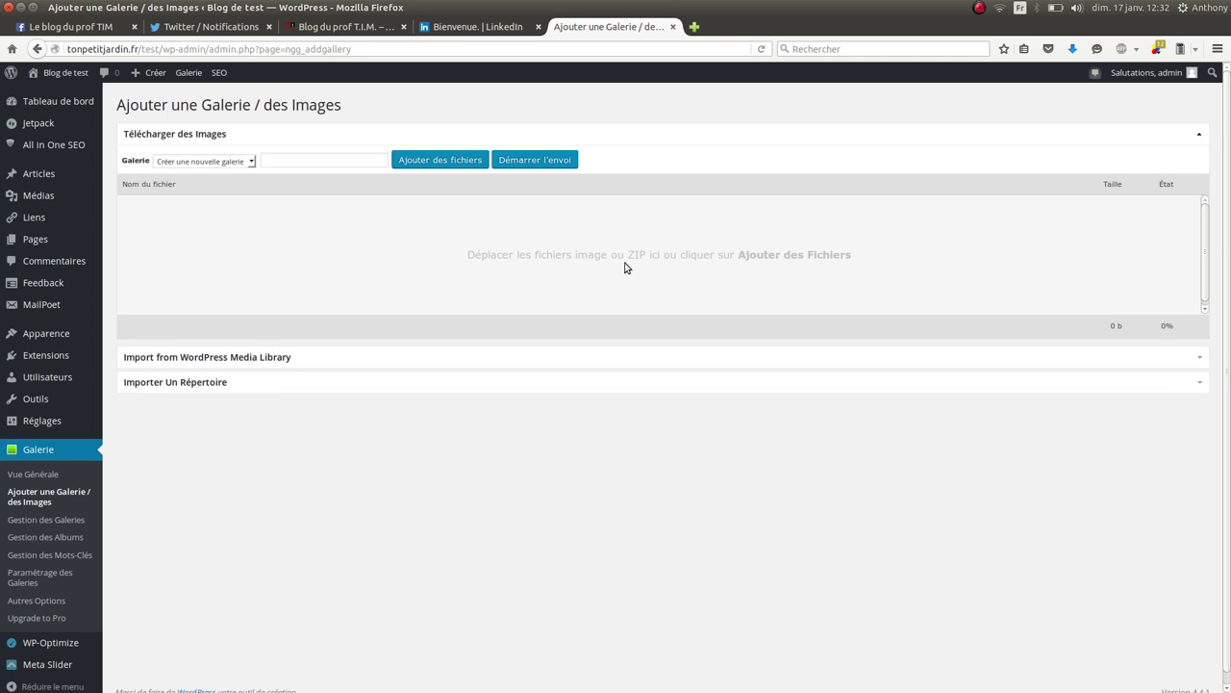
left_click(257, 361)
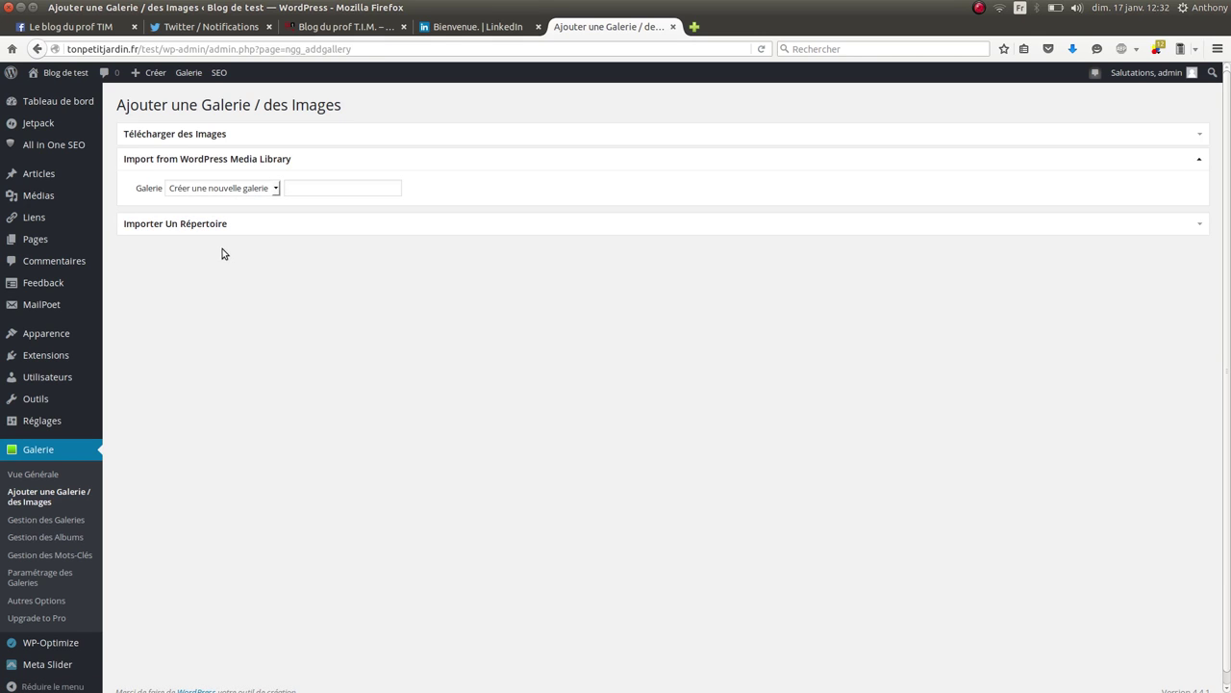
left_click(203, 224)
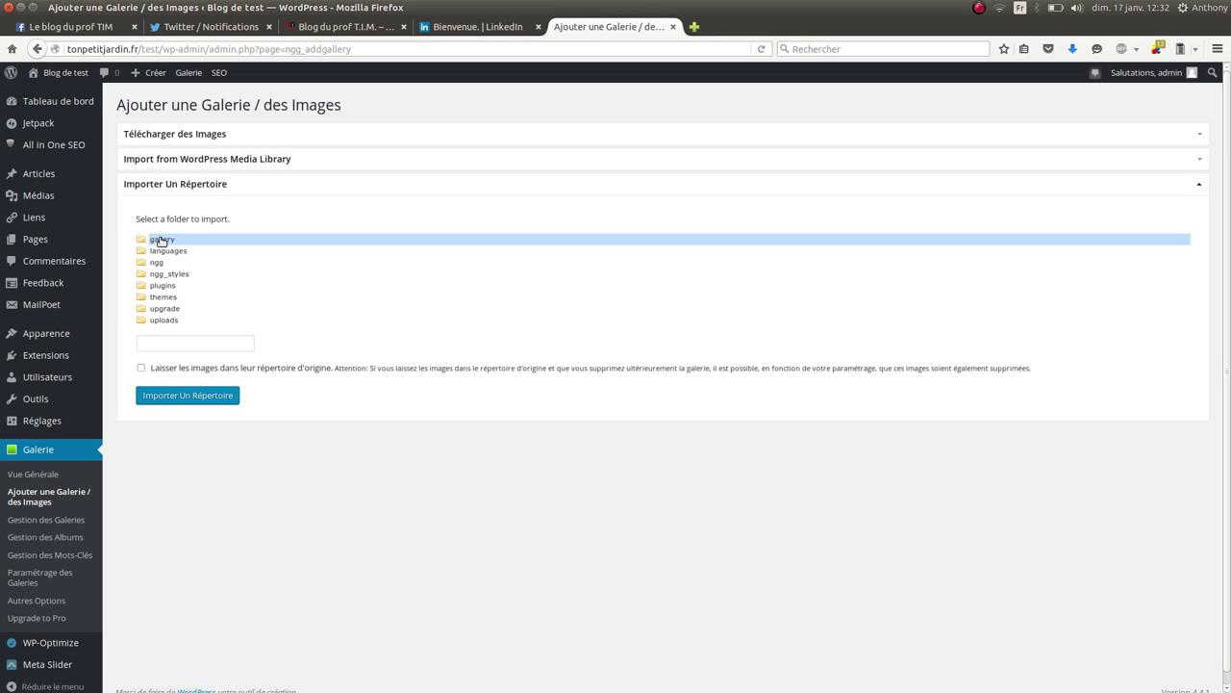
left_click(177, 137)
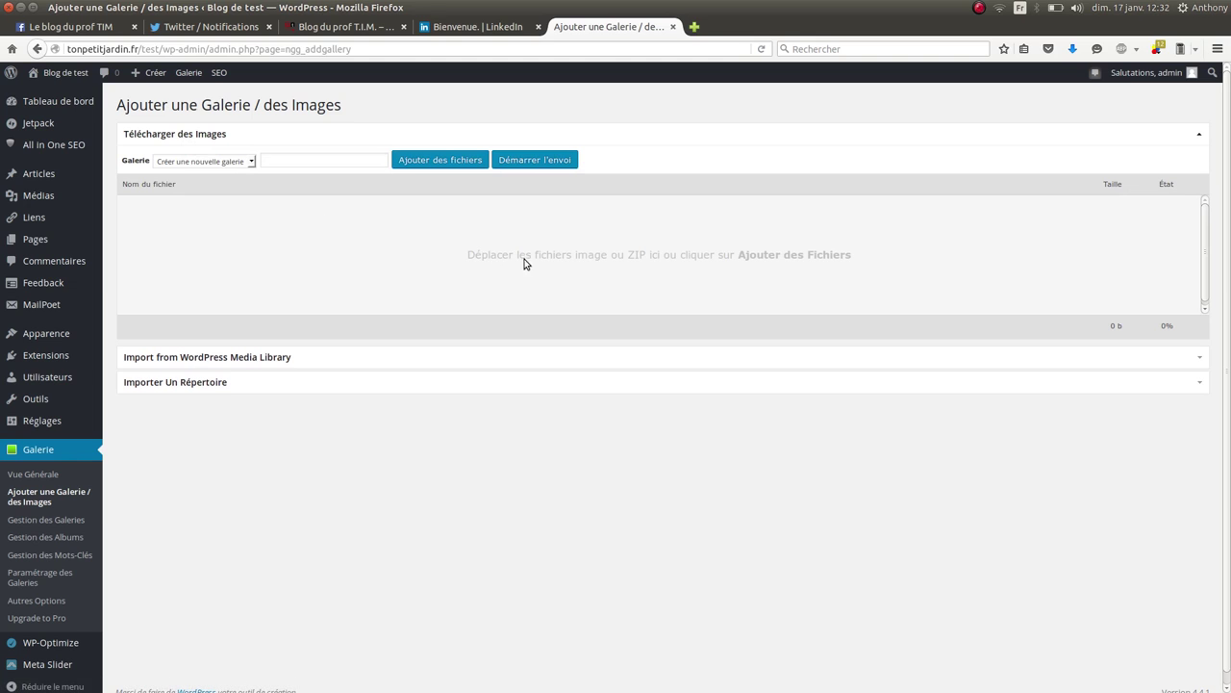
Step: Switch to the file manager and compress the nextgen folder in wordpress/medias into a .zip archive named nextgen
mouse_move(2, 348)
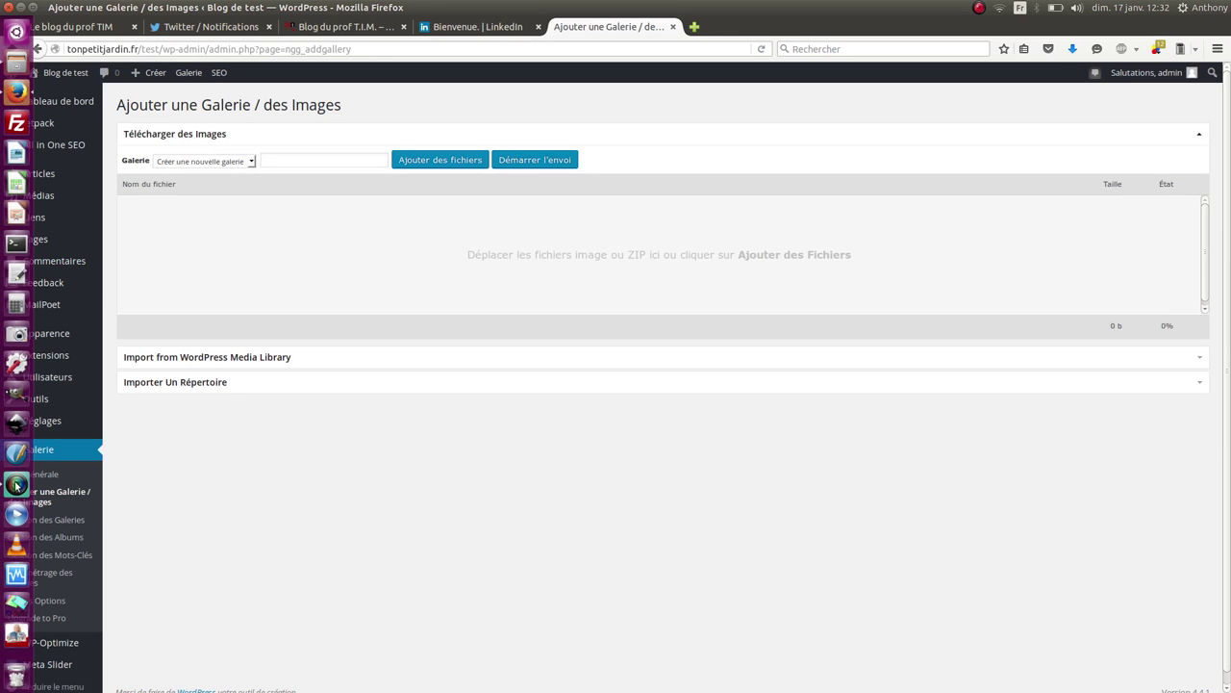
left_click(17, 62)
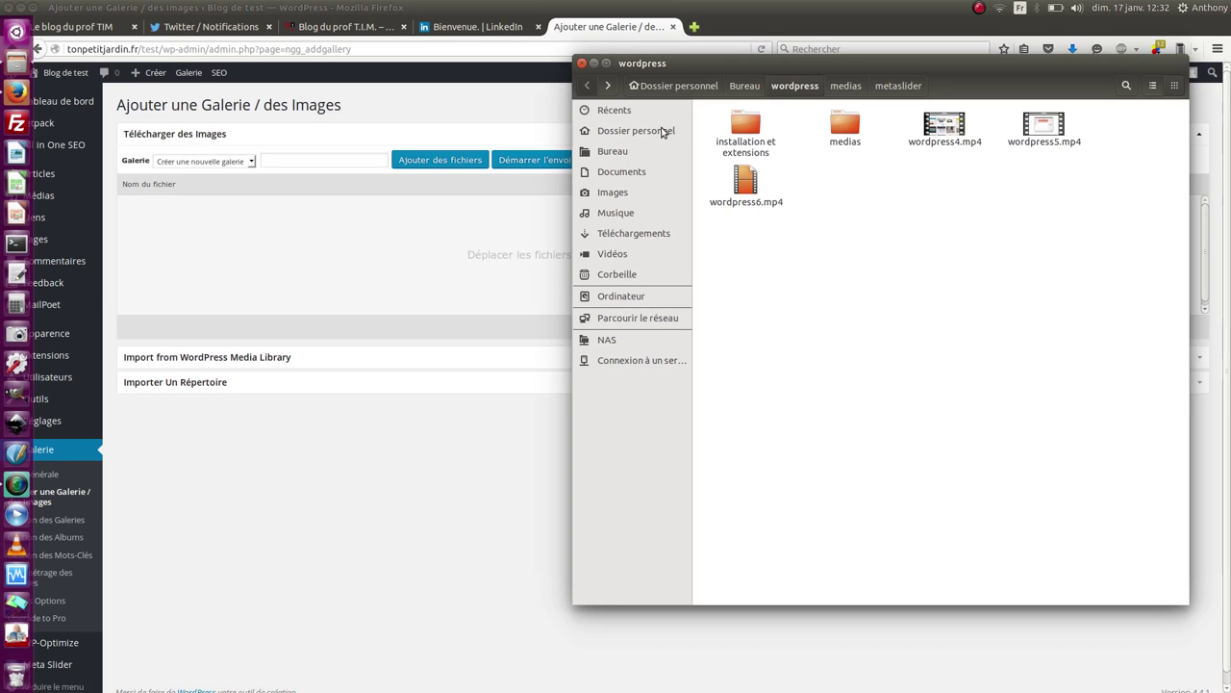
double_click(857, 119)
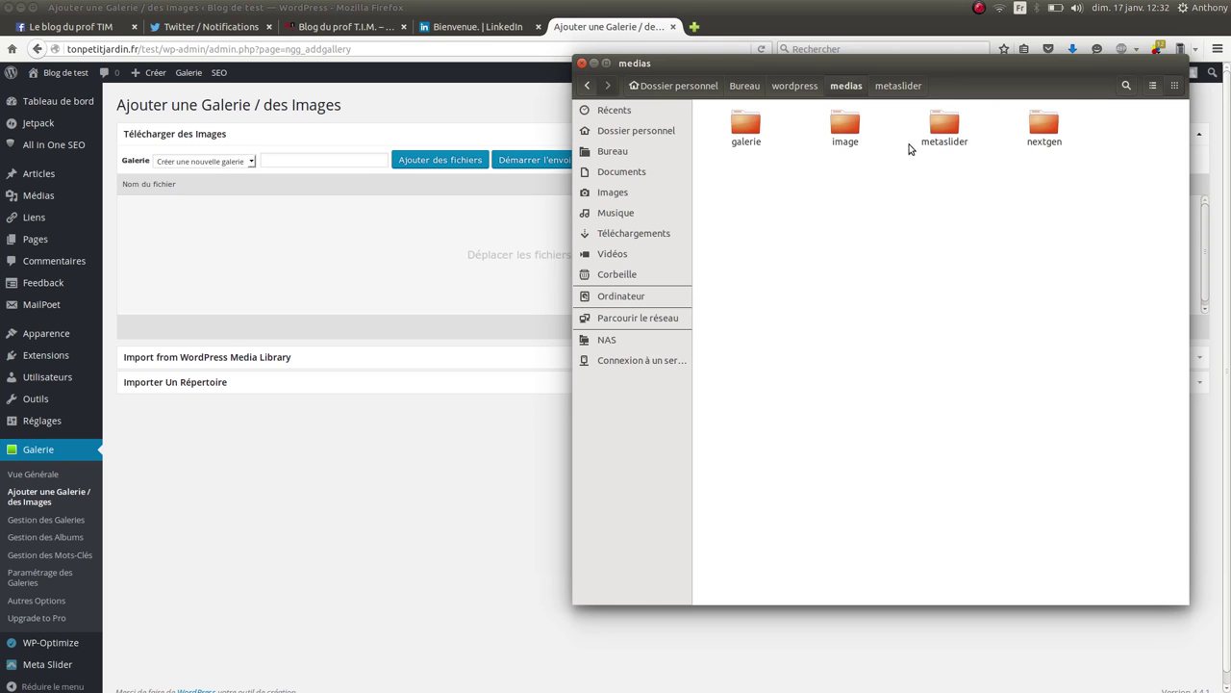
double_click(1044, 123)
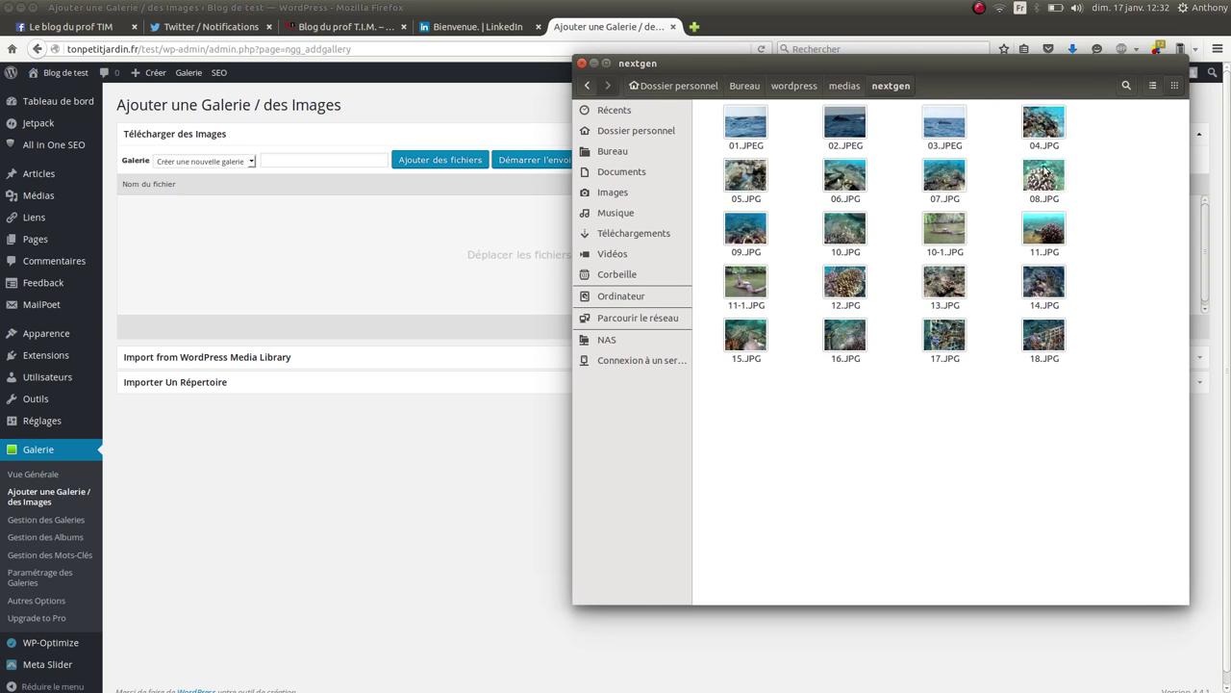
left_click(845, 86)
right_click(1042, 125)
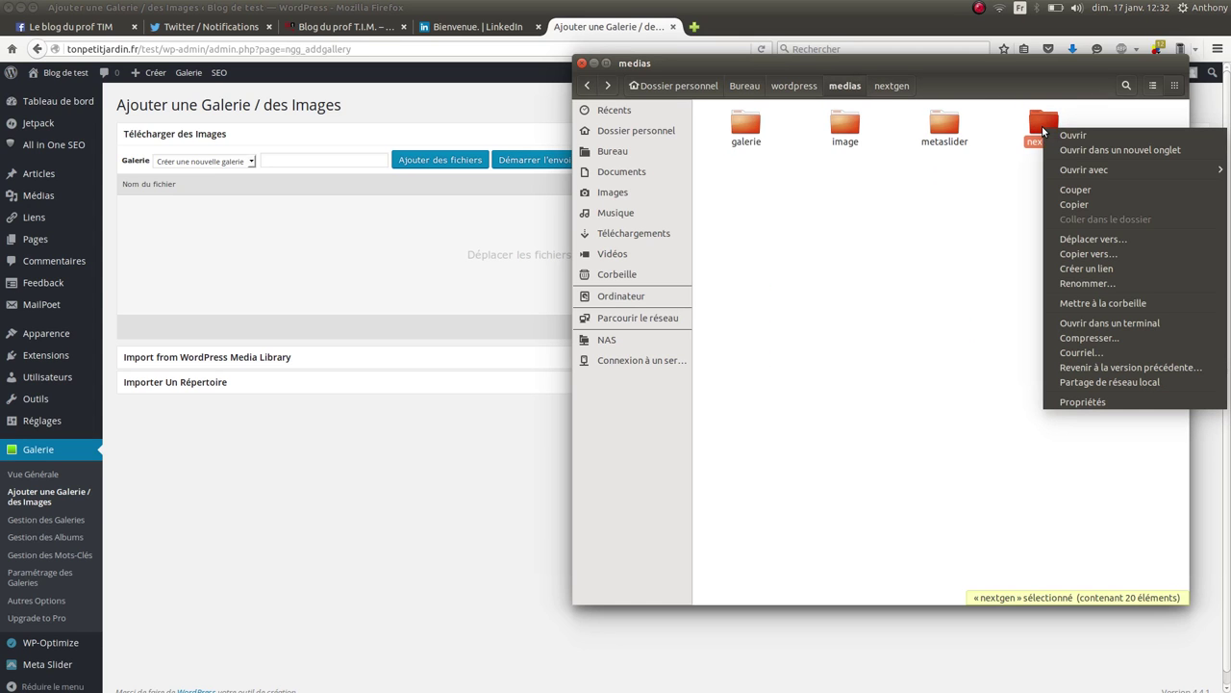
left_click(1073, 339)
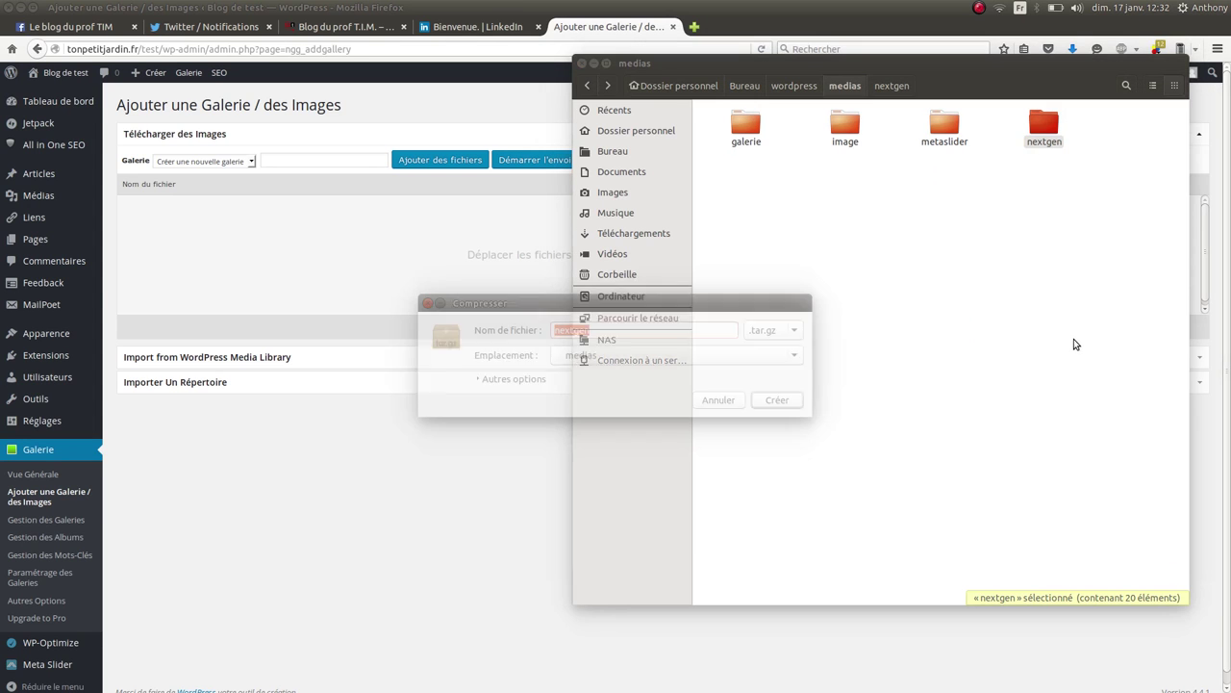
left_click(773, 332)
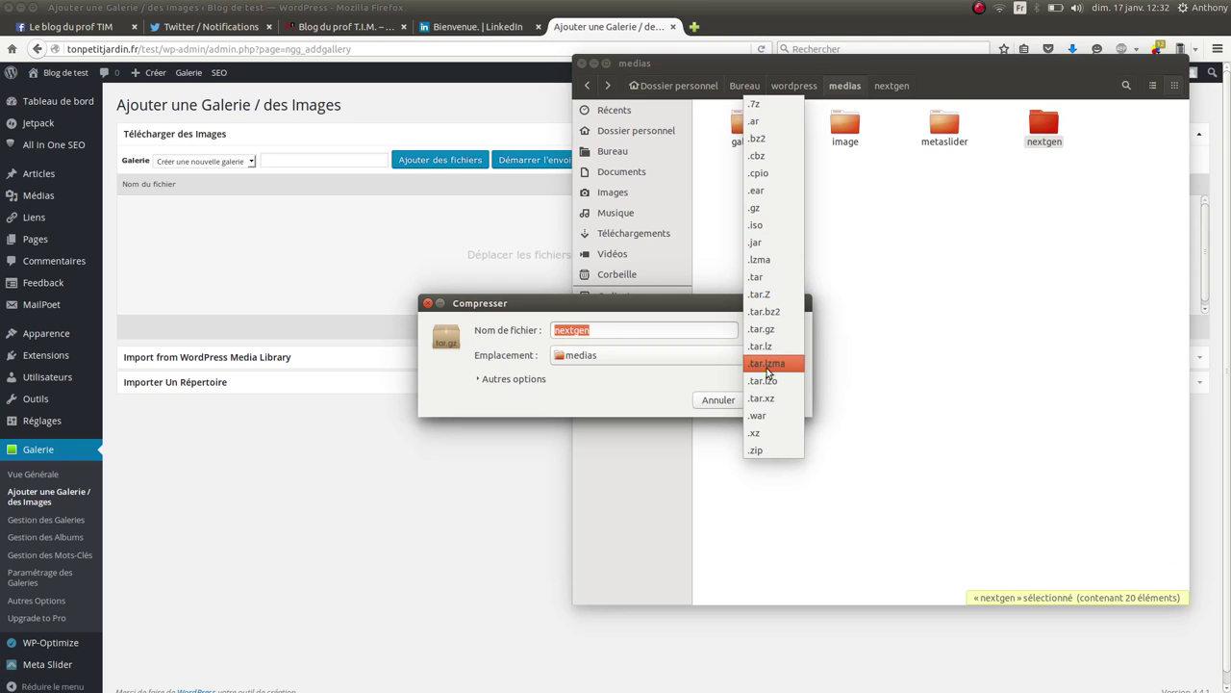
left_click(760, 449)
left_click(777, 400)
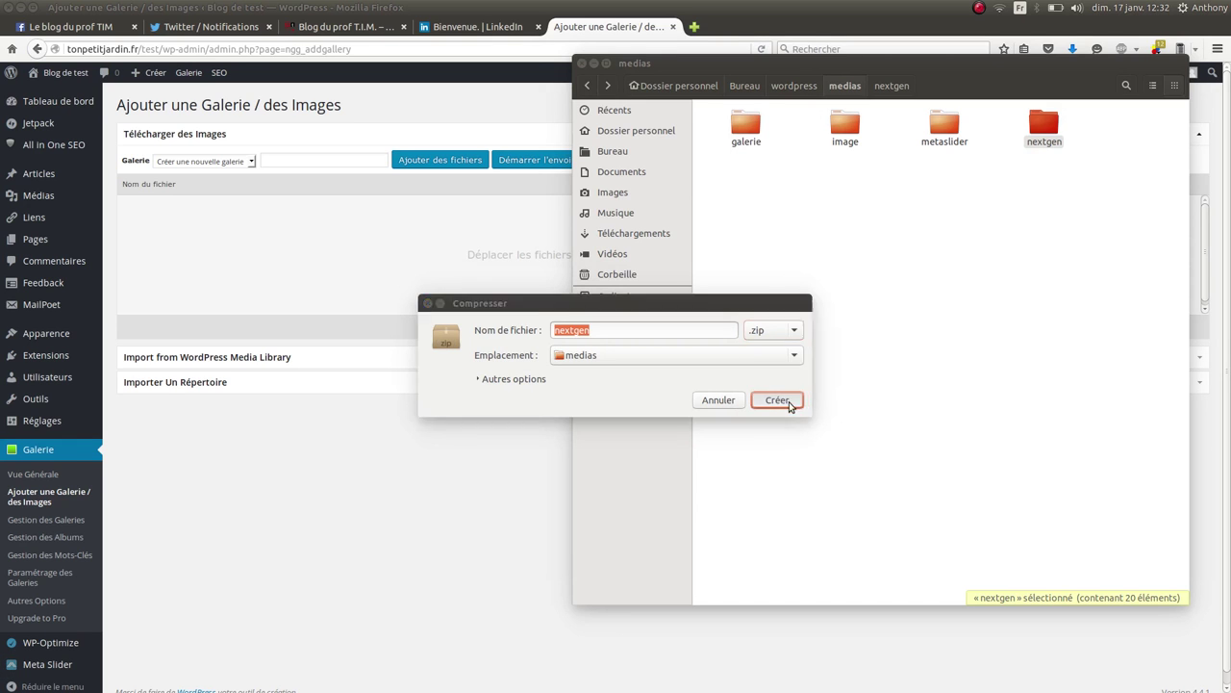
left_click(563, 393)
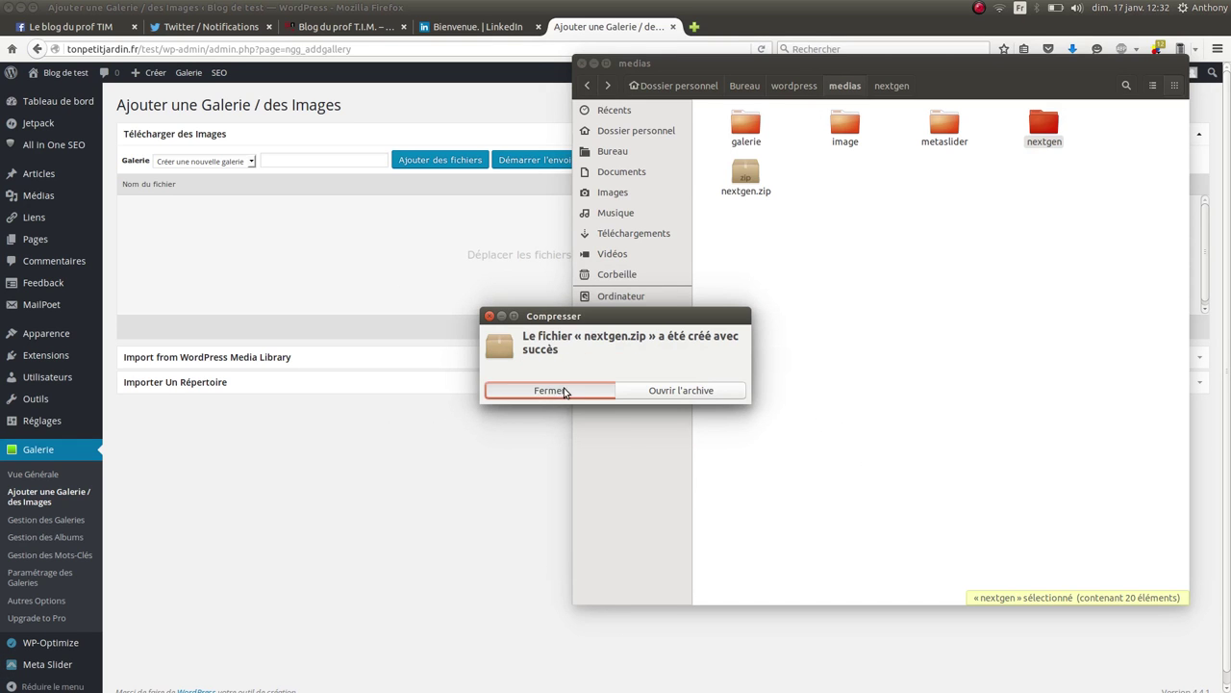
Step: Add nextgen.zip to the upload list, name the new gallery "Photos personnelles", and start the upload
left_click(747, 177)
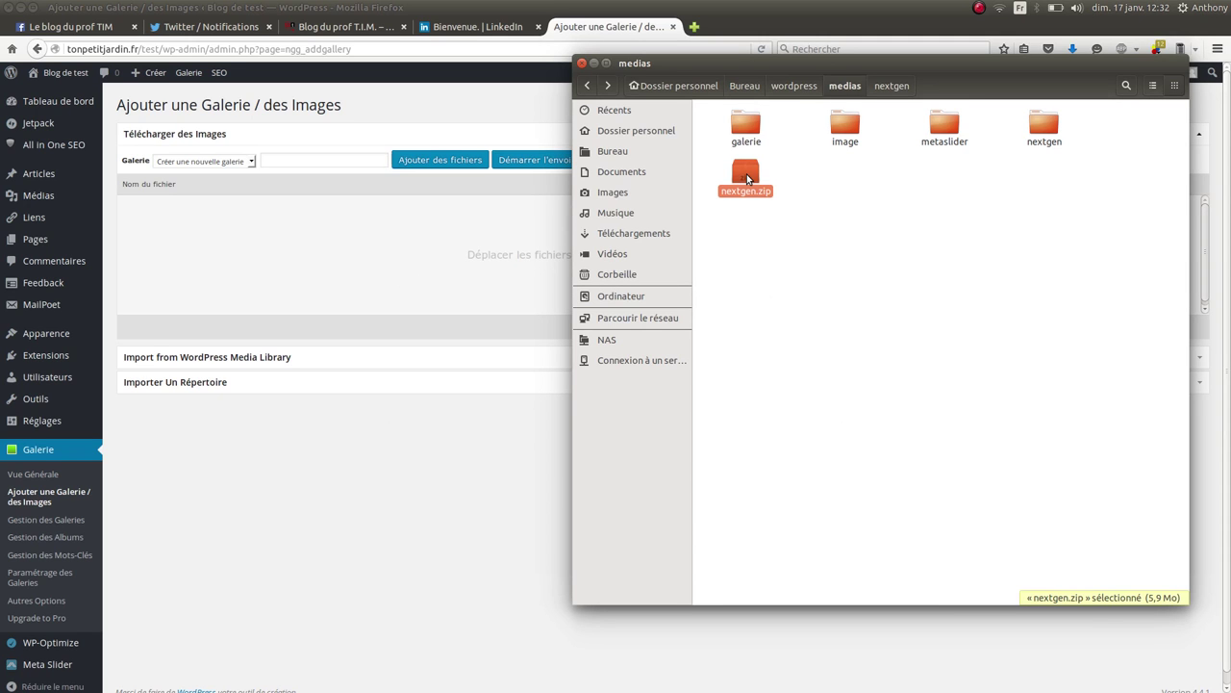
left_click_drag(660, 238, 407, 256)
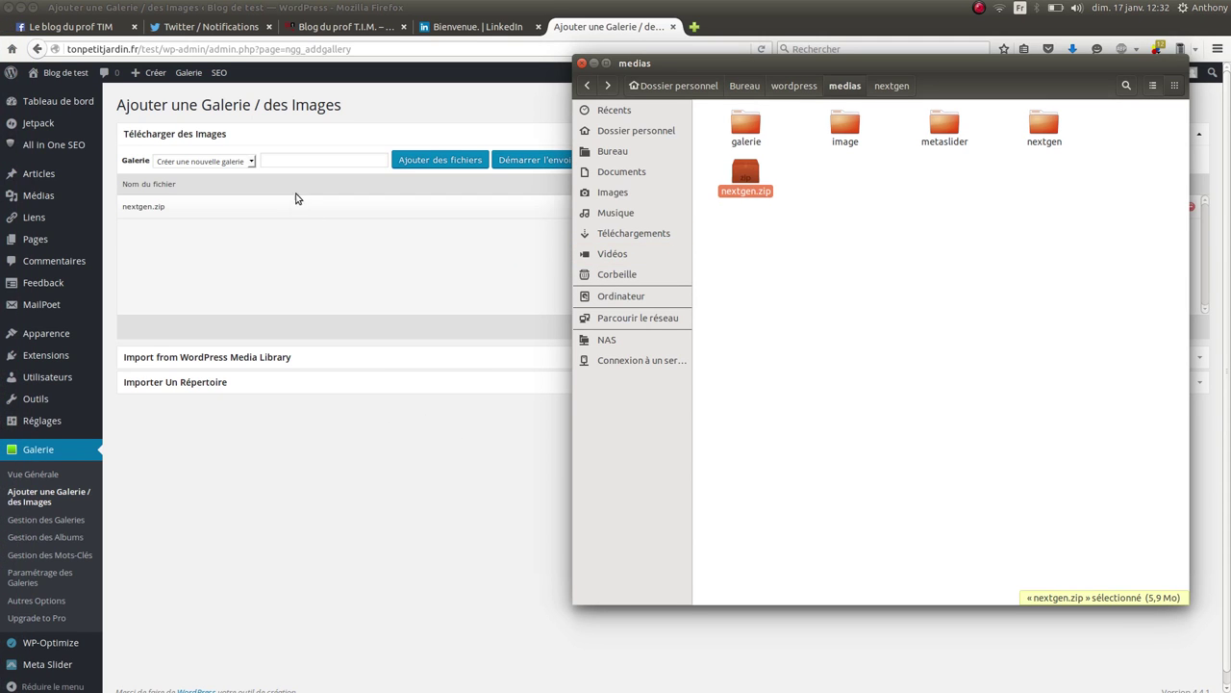
left_click(286, 160)
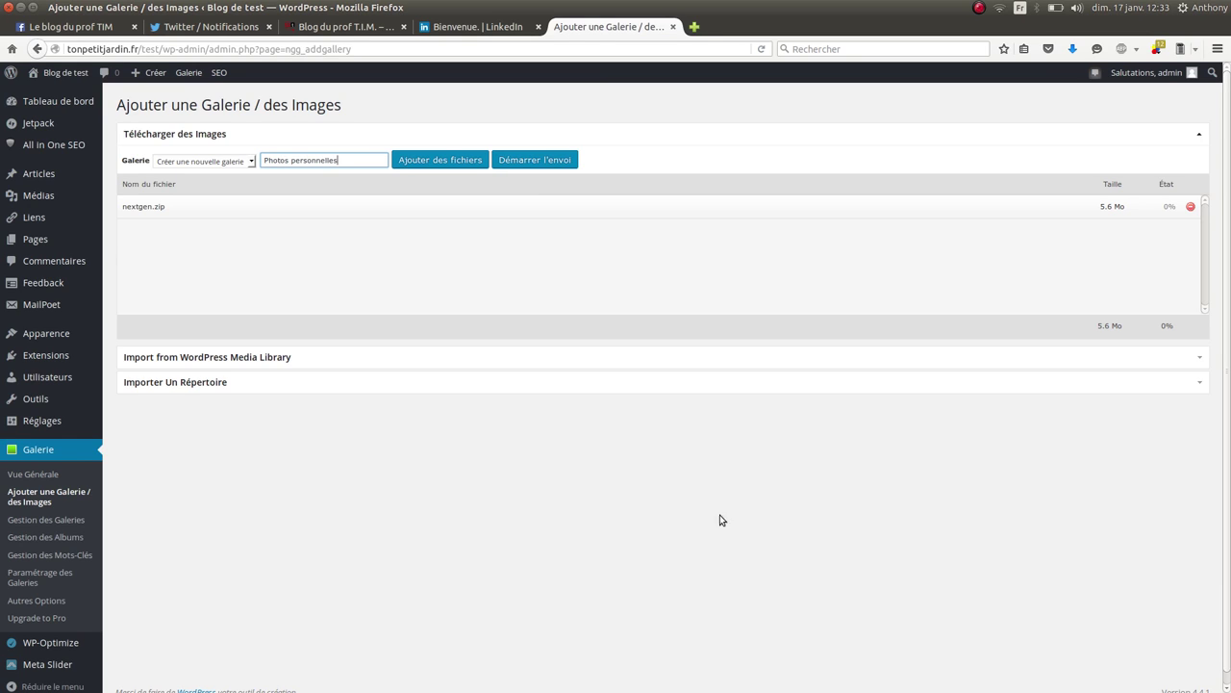
left_click(528, 161)
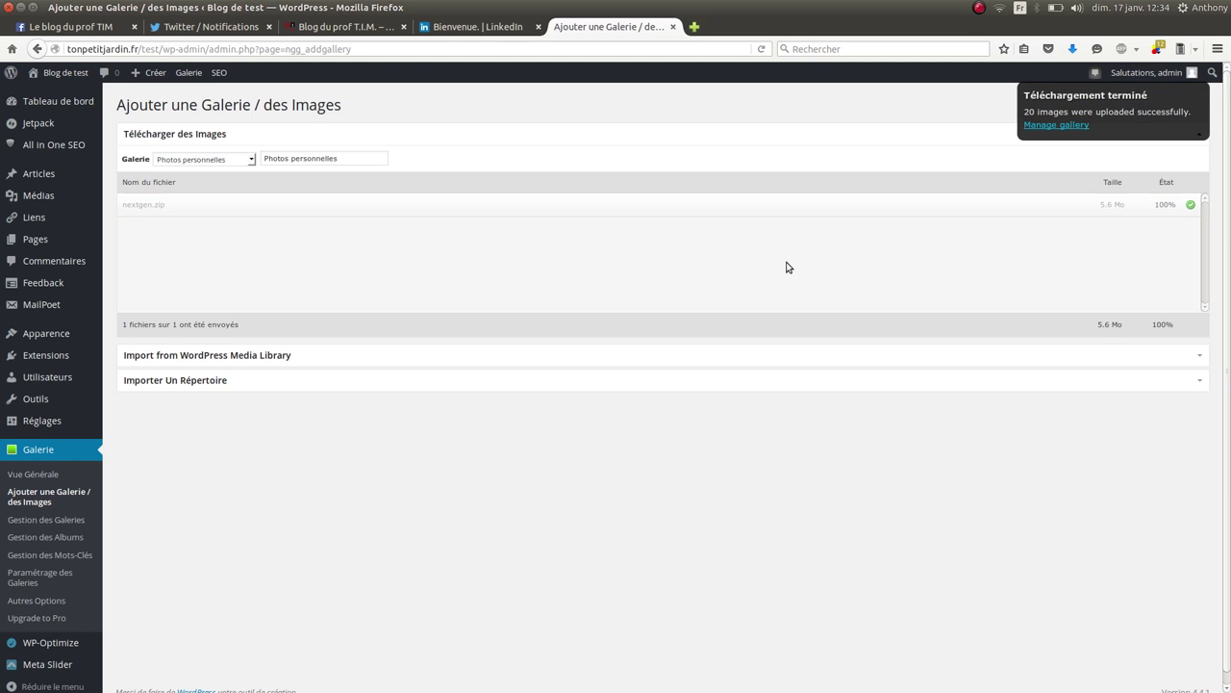
Step: Open the management page of the Photos personnelles gallery and examine its settings, image list and sorting view
left_click(1075, 127)
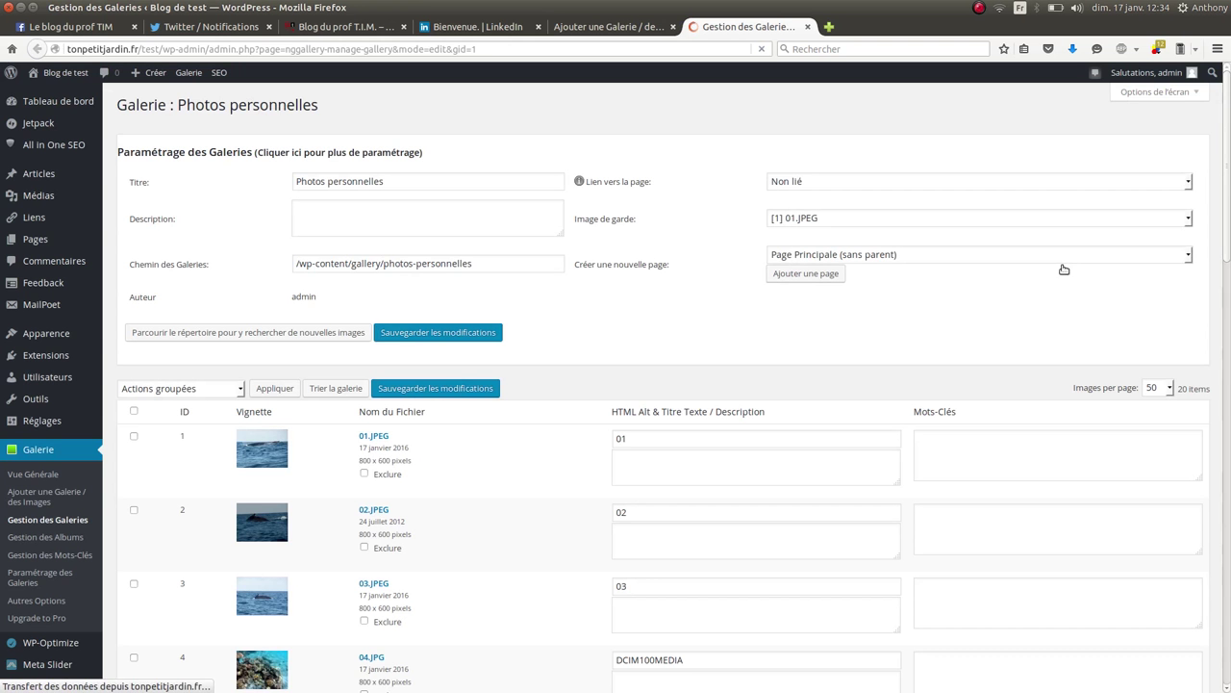
scroll(846, 370, "down", 8)
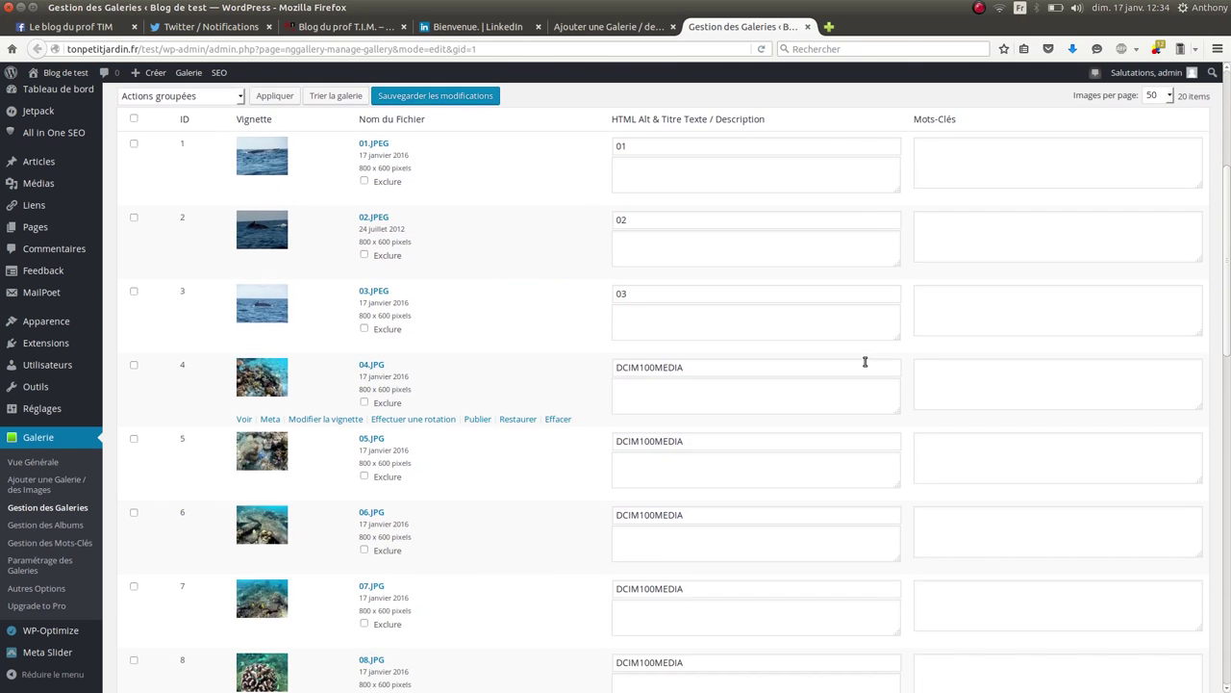
scroll(865, 362, "down", 7)
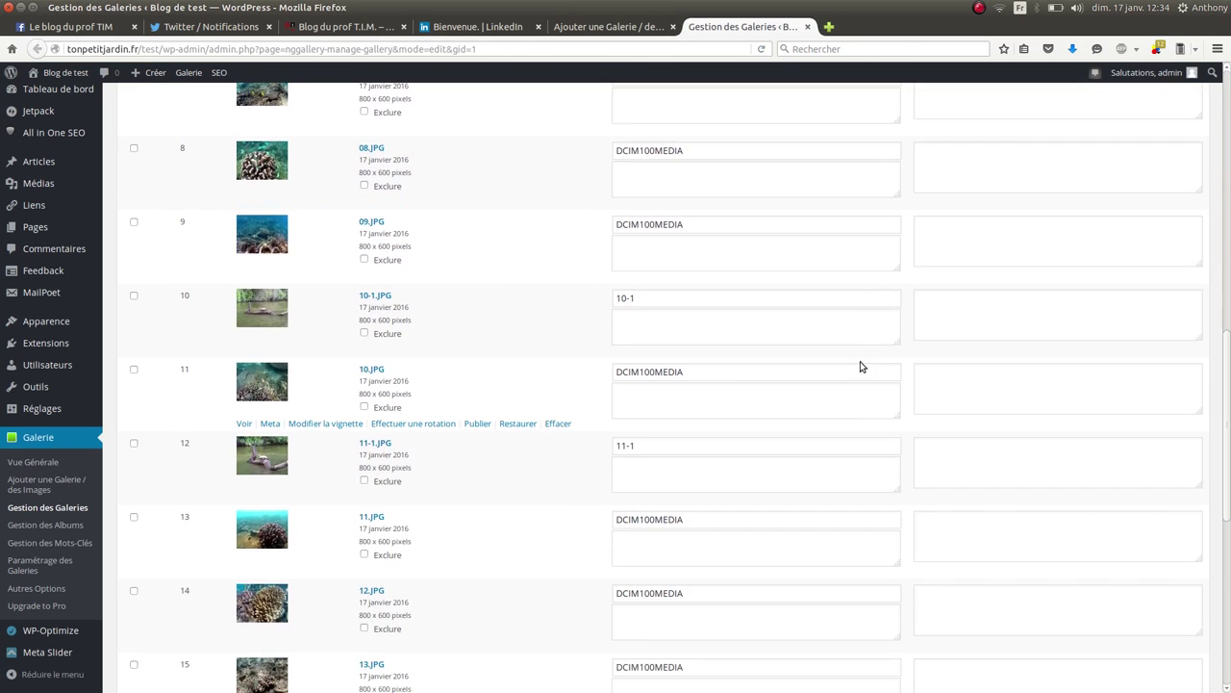
scroll(856, 366, "up", 10)
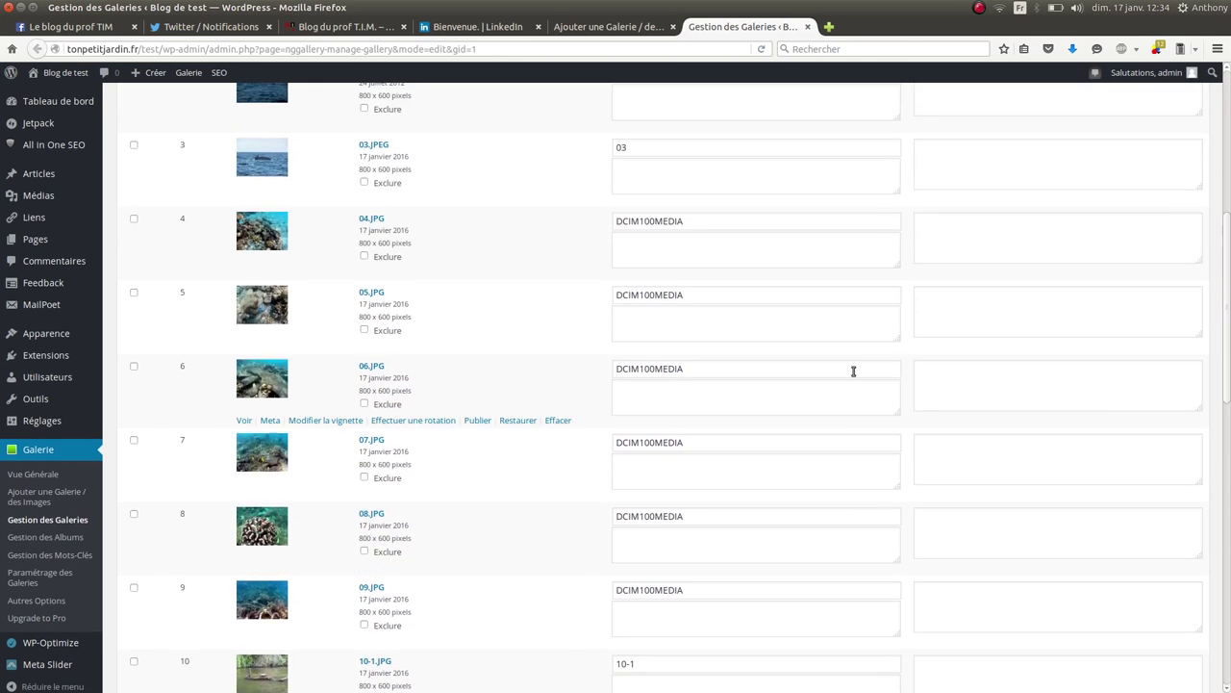
scroll(853, 369, "up", 3)
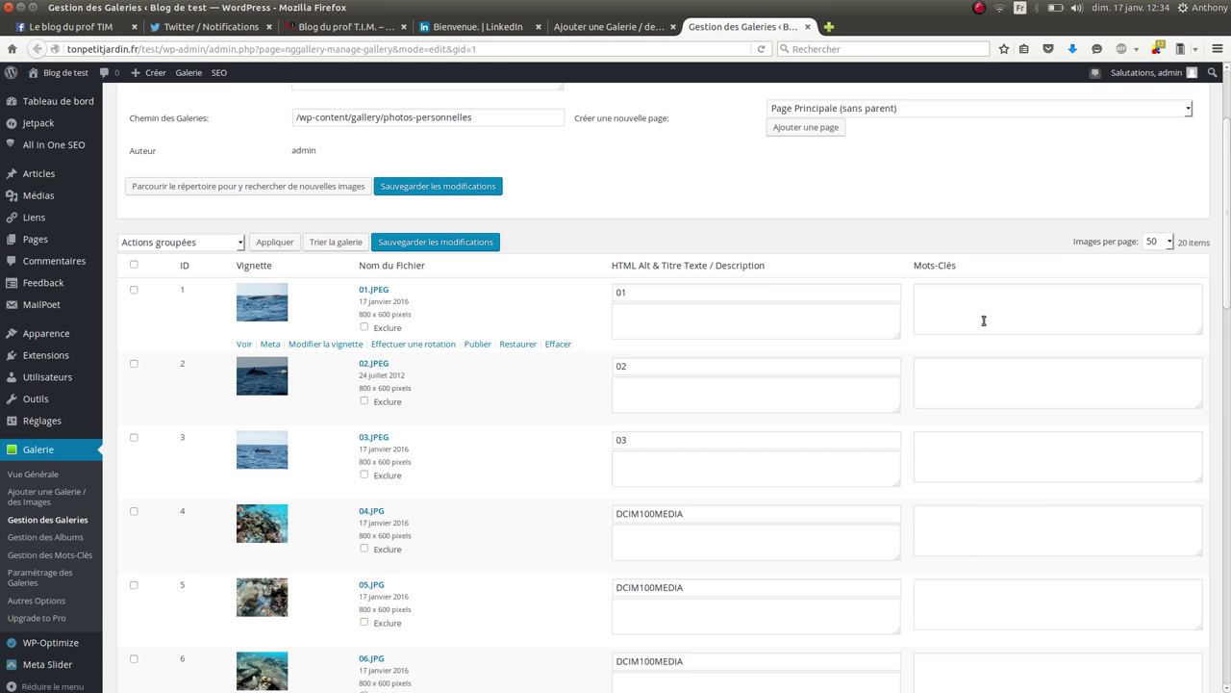
scroll(983, 320, "down", 5)
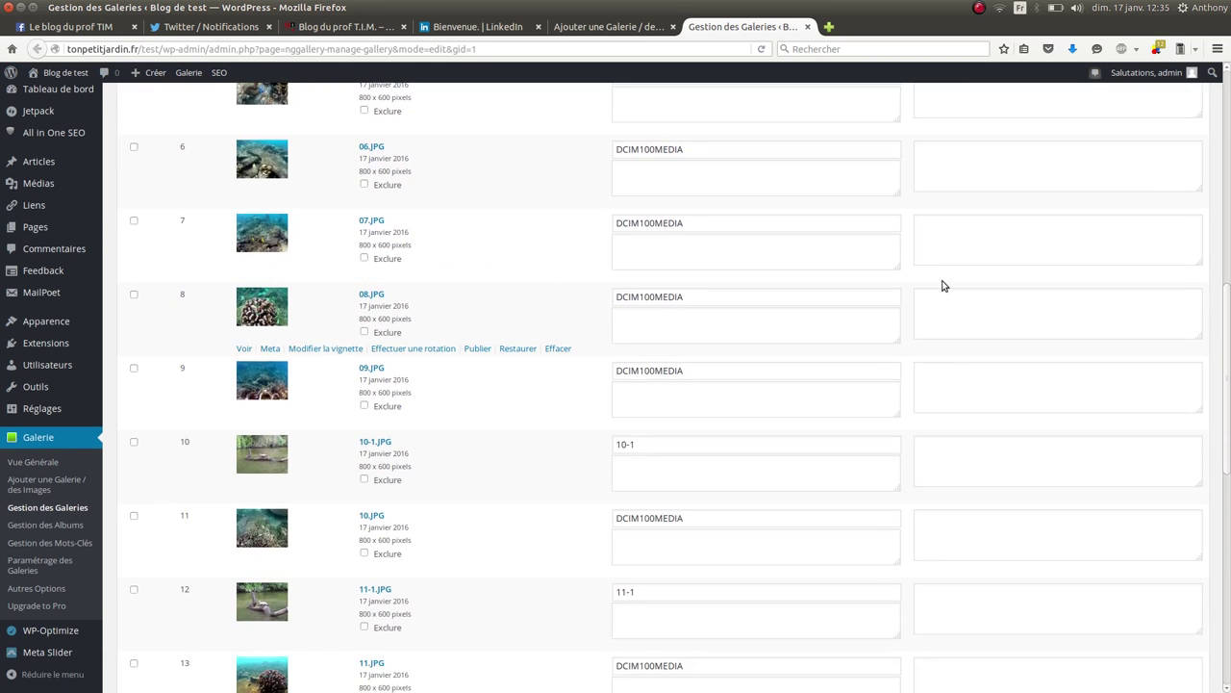
scroll(947, 289, "down", 3)
scroll(974, 314, "up", 8)
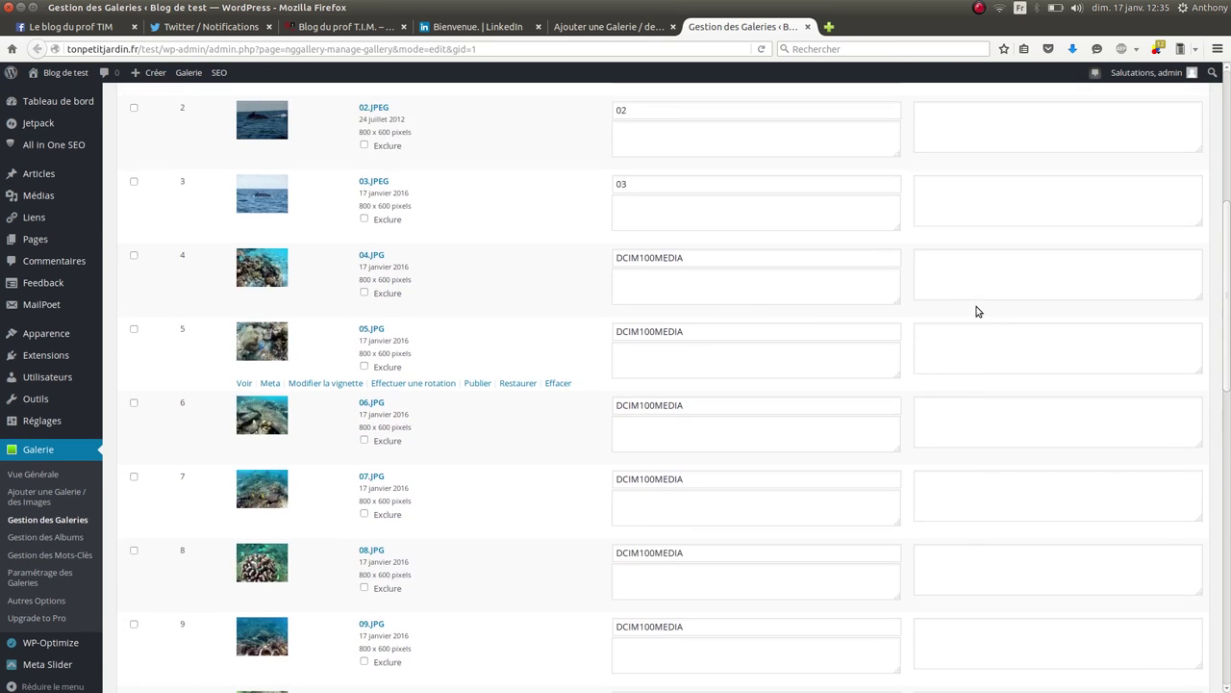
scroll(974, 318, "up", 6)
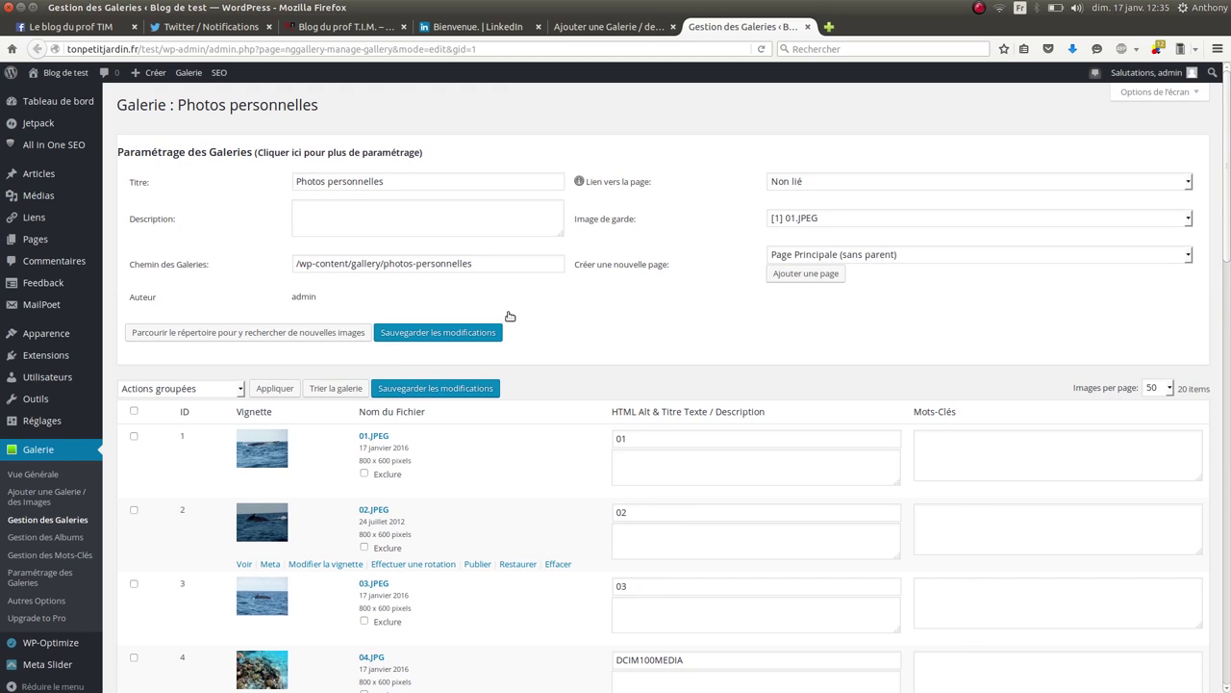
left_click(333, 391)
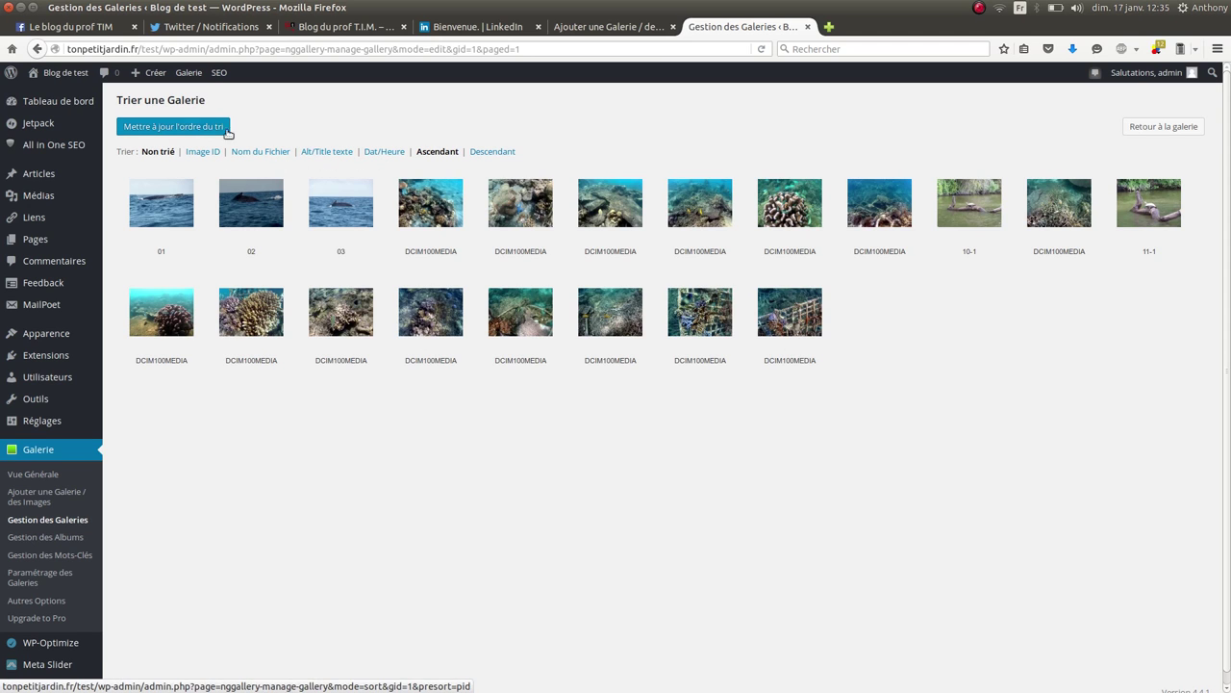
left_click(1134, 126)
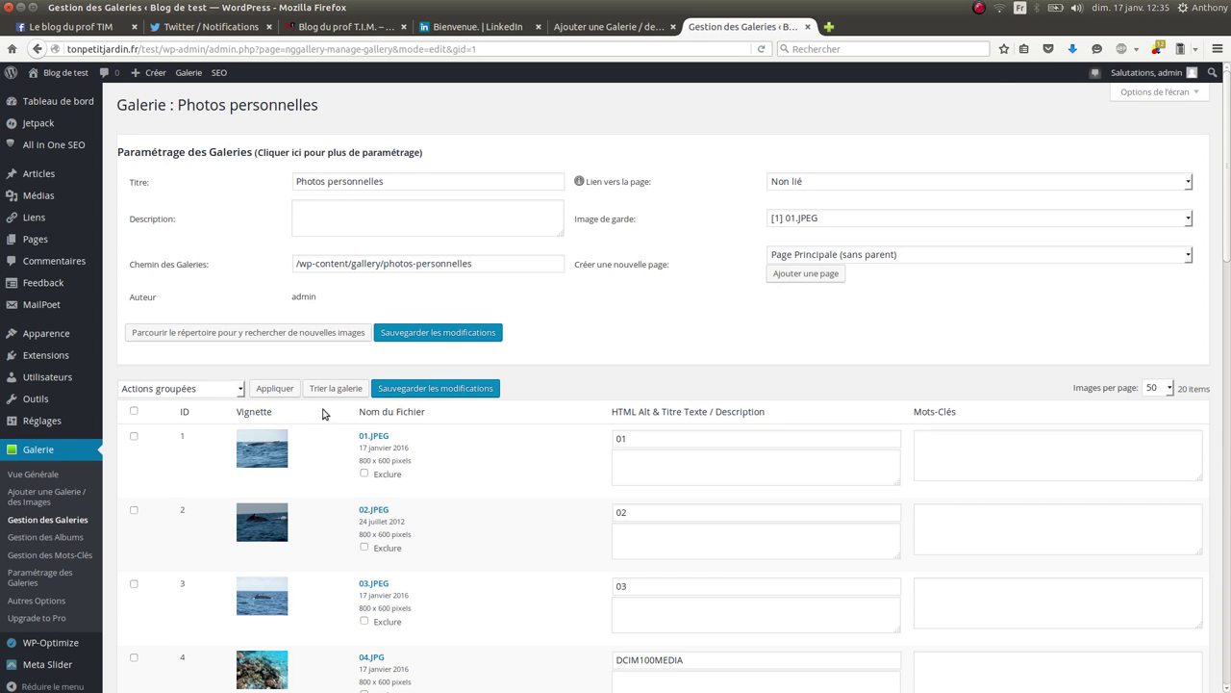
Step: Return to the page for adding images and choose the existing Photos personnelles gallery as the upload target
left_click(39, 506)
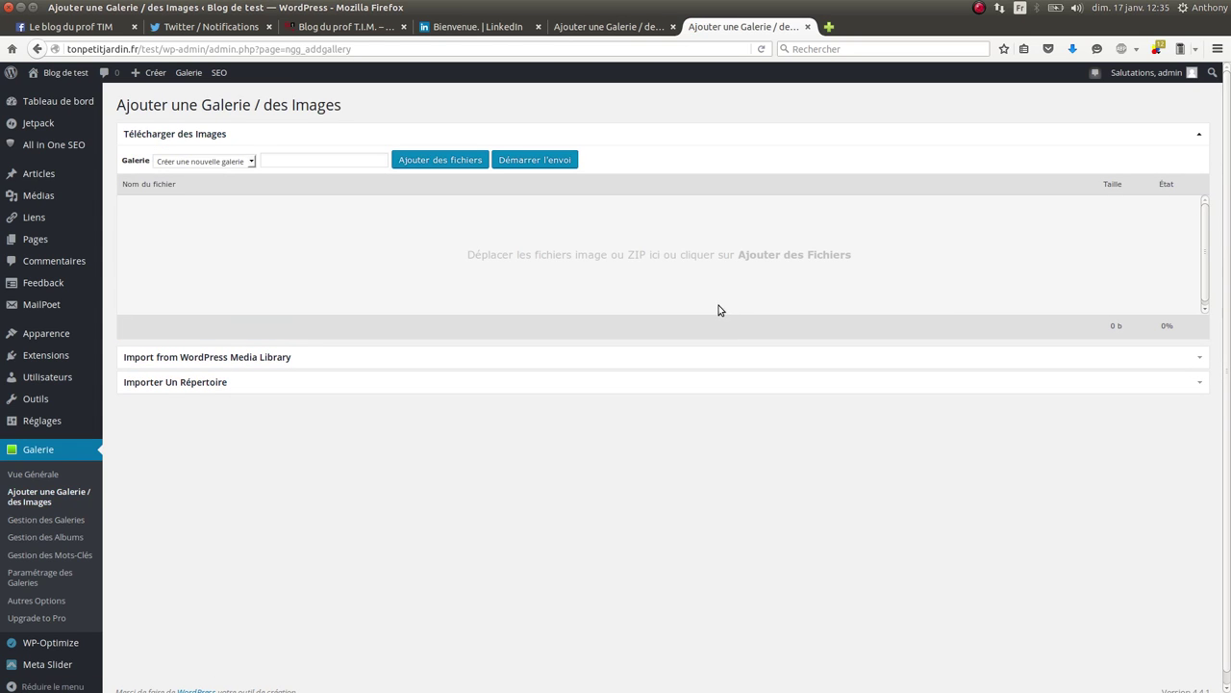
left_click(249, 163)
left_click(234, 184)
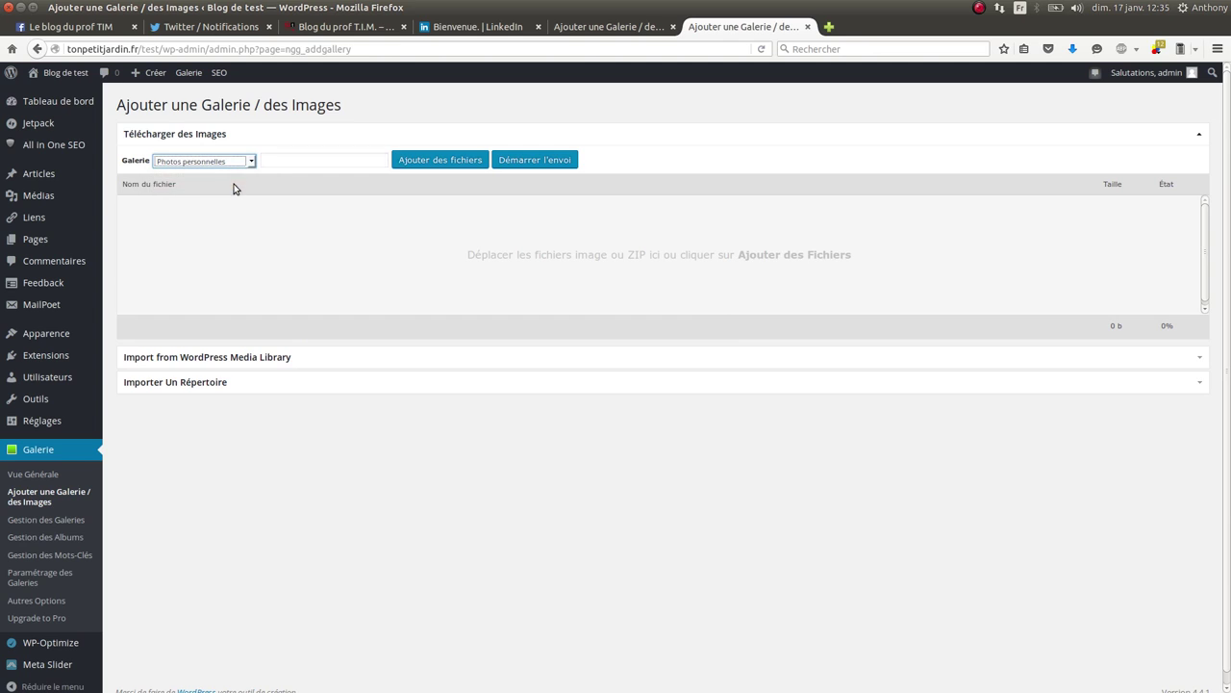